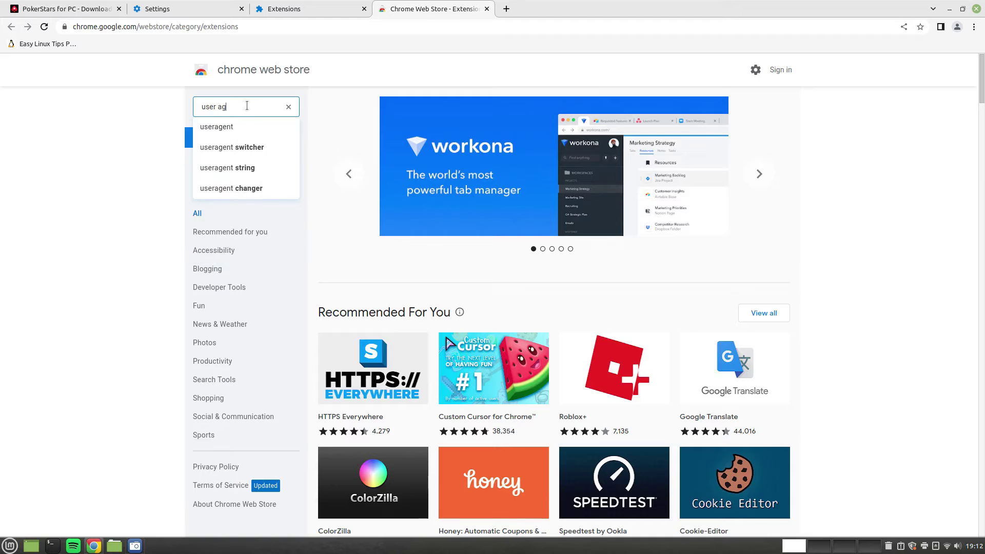
- Search the Chrome Web Store for 'agent switcher' and add User-Agent Switcher for Chrome
{"action": "type", "text": " switcher"}
{"action": "left_click", "coordinate": [251, 128]}
{"action": "left_click", "coordinate": [515, 166]}
{"action": "left_click", "coordinate": [728, 149]}
{"action": "left_click", "coordinate": [585, 115]}
- Pin User-Agent Switcher to the toolbar and set the browser to Internet Explorer 10
{"action": "left_click", "coordinate": [907, 43]}
{"action": "left_click", "coordinate": [927, 29]}
{"action": "left_click", "coordinate": [852, 106]}
{"action": "left_click", "coordinate": [908, 27]}
{"action": "left_click", "coordinate": [826, 53]}
{"action": "left_click", "coordinate": [831, 43]}
- Reload the PokerStars page as Internet Explorer 10 and download the Windows installer
{"action": "left_click", "coordinate": [36, 9]}
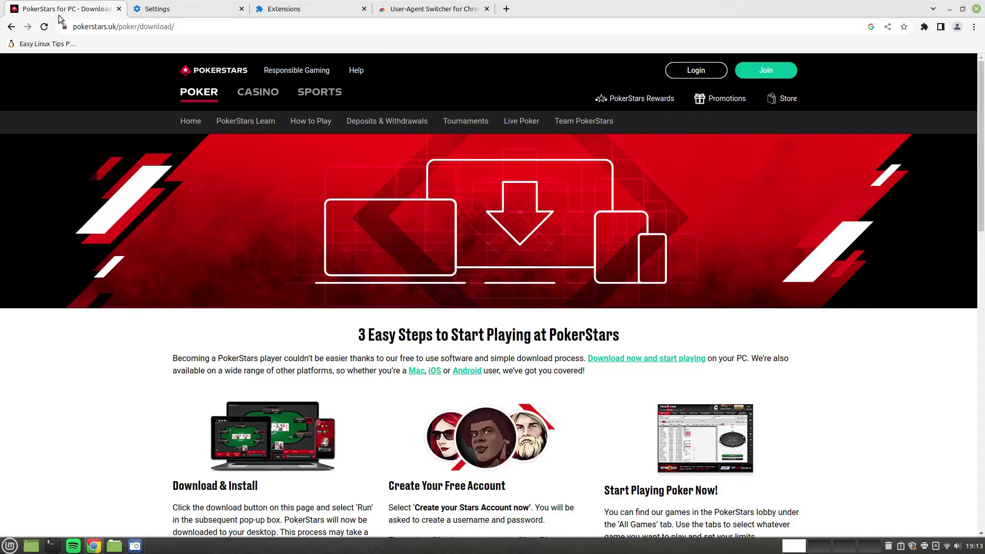
{"action": "left_click", "coordinate": [373, 28]}
{"action": "key", "text": "Return"}
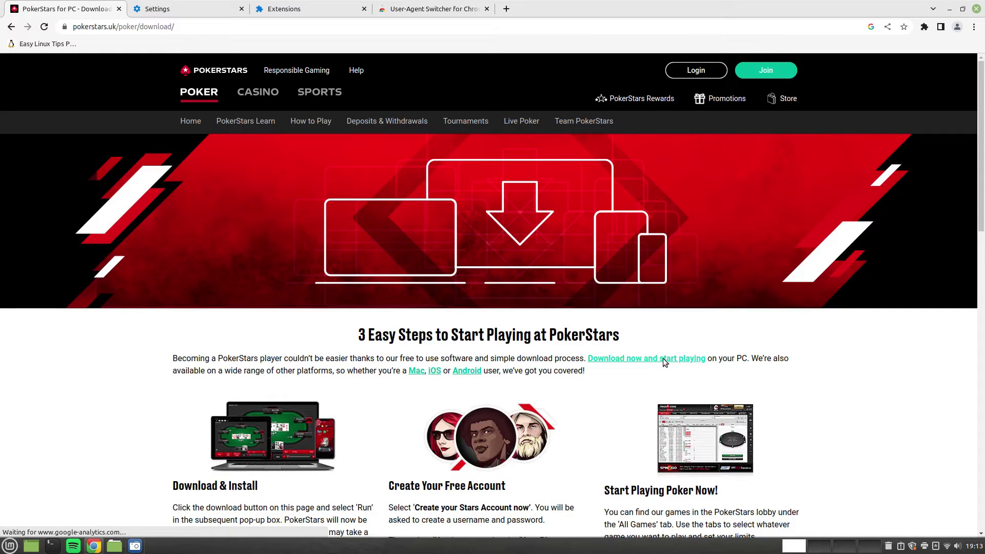
{"action": "left_click", "coordinate": [663, 359]}
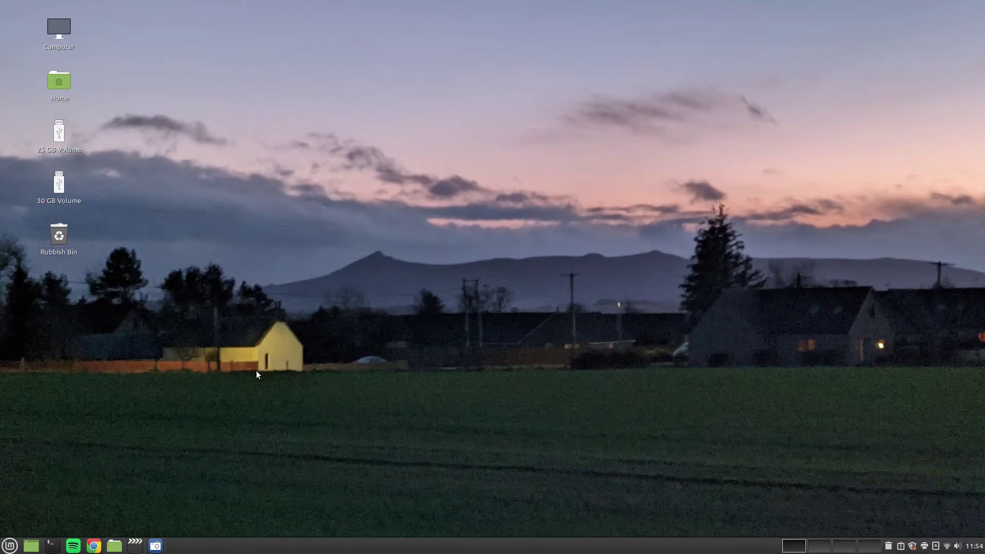
- Launch Software Manager from the Mint menu by searching 'sof'
{"action": "left_click", "coordinate": [10, 546]}
{"action": "type", "text": "sof"}
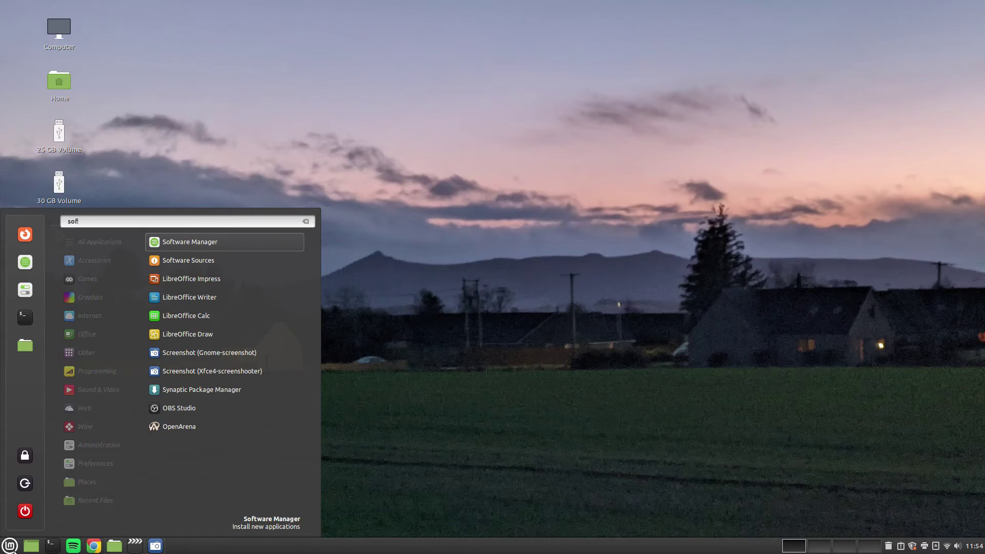
{"action": "left_click", "coordinate": [191, 240]}
- Find the Wine package, install it and authorise with the account password
{"action": "type", "text": "wine"}
{"action": "left_click", "coordinate": [379, 149]}
{"action": "left_click", "coordinate": [677, 148]}
{"action": "type", "text": "••••••••••"}
{"action": "key", "text": "Return"}
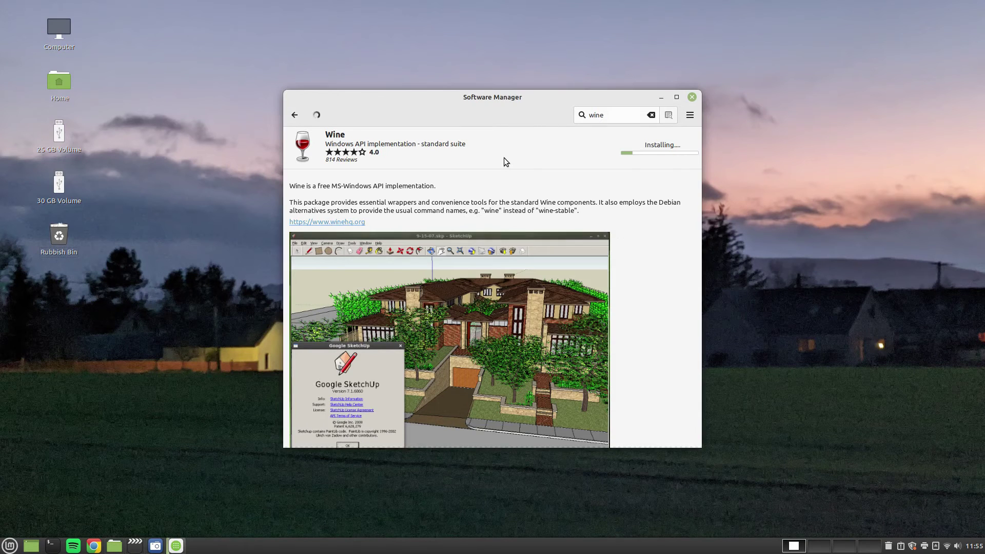
- Close Software Manager and run Downloads/PokerStarsInstallUk.exe with wine in a new terminal
{"action": "left_click_drag", "start_coordinate": [699, 94], "coordinate": [697, 94]}
{"action": "left_click", "coordinate": [690, 97]}
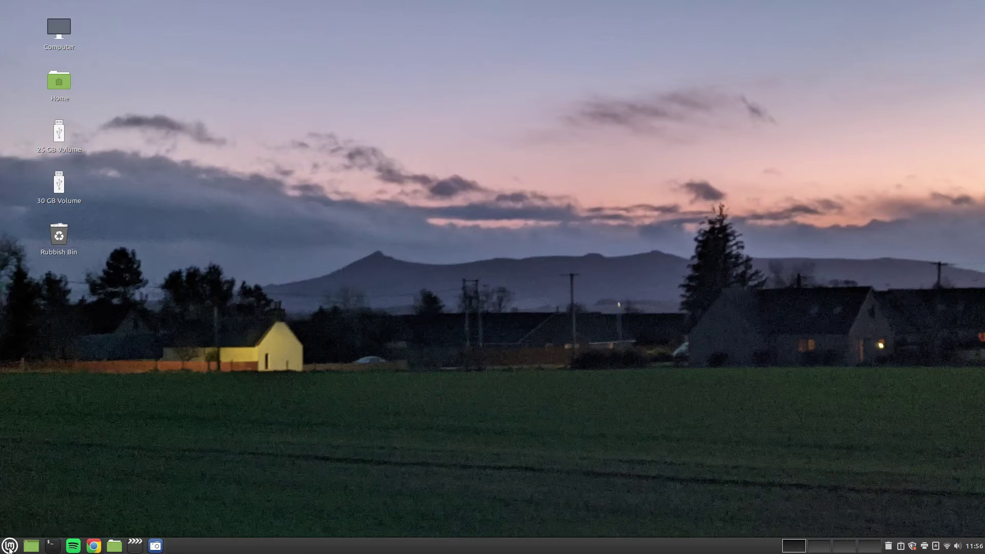
{"action": "key", "text": "ctrl+alt+t"}
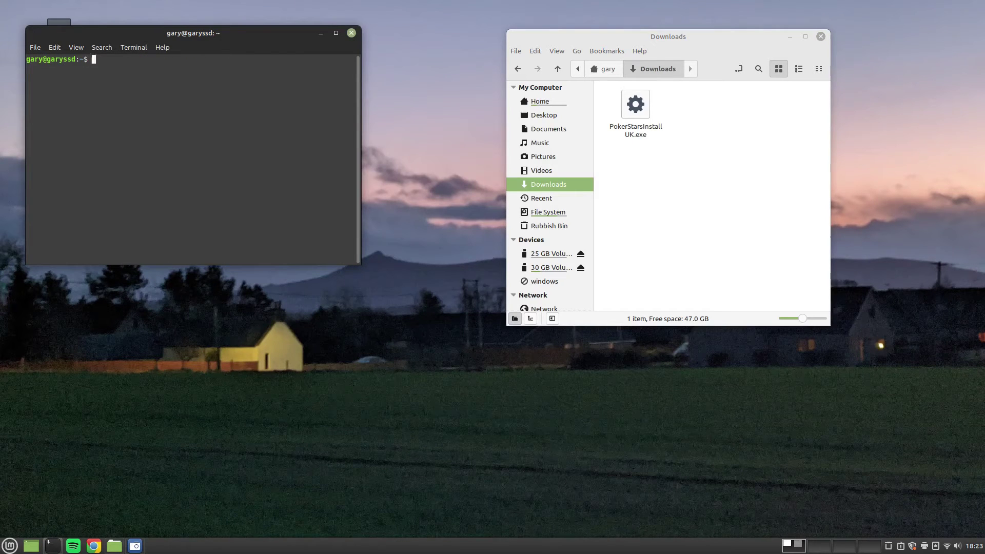
{"action": "type", "text": "wine /home/gary/Downloads/PokerStarsInstallUk.exe"}
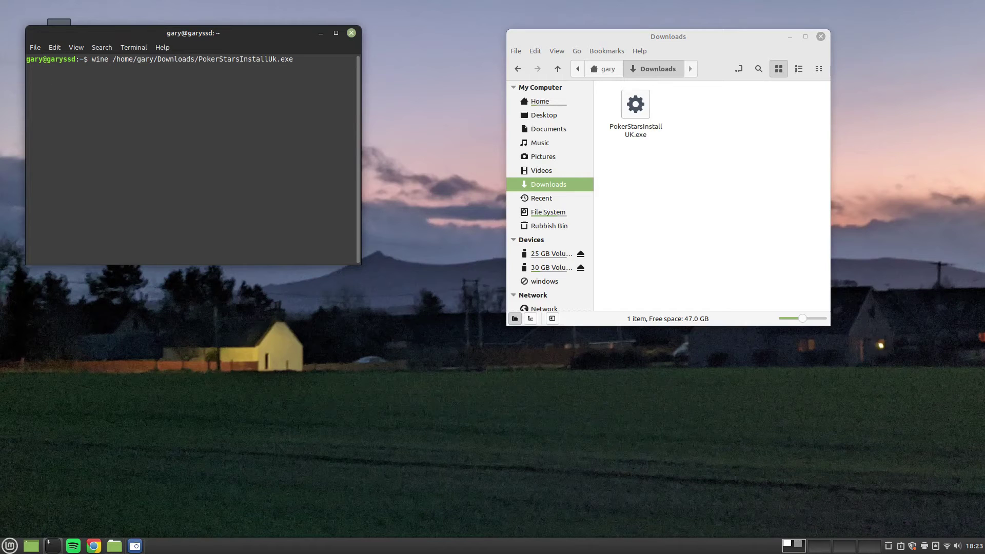
{"action": "key", "text": "Return"}
- Accept the licence agreement, install PokerStars and launch PokerStars.uk
{"action": "left_click", "coordinate": [427, 408]}
{"action": "left_click", "coordinate": [591, 439]}
{"action": "left_click", "coordinate": [569, 438]}
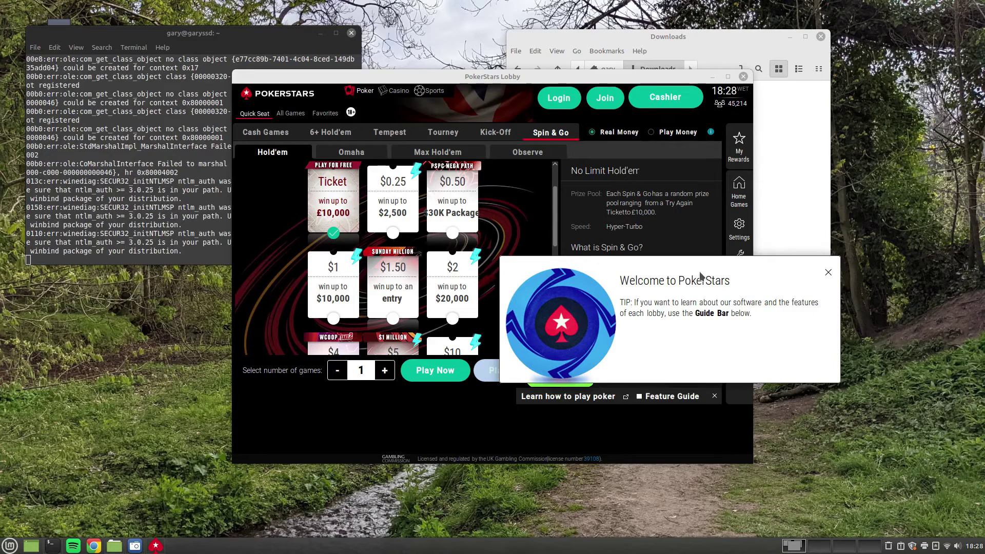
- Close the Welcome popup, open the login and switch to Play Money games
{"action": "left_click", "coordinate": [829, 273]}
{"action": "left_click", "coordinate": [560, 99]}
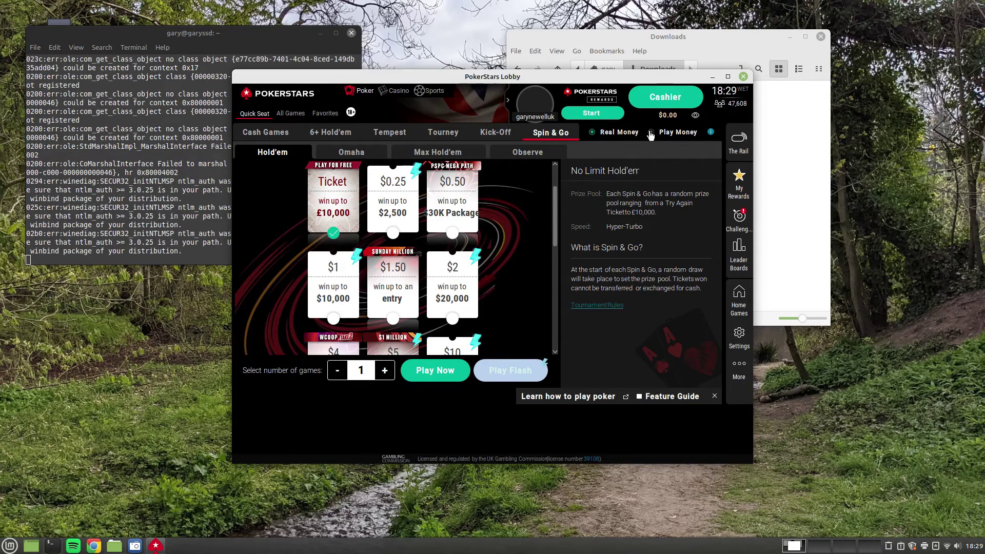
{"action": "left_click", "coordinate": [651, 133]}
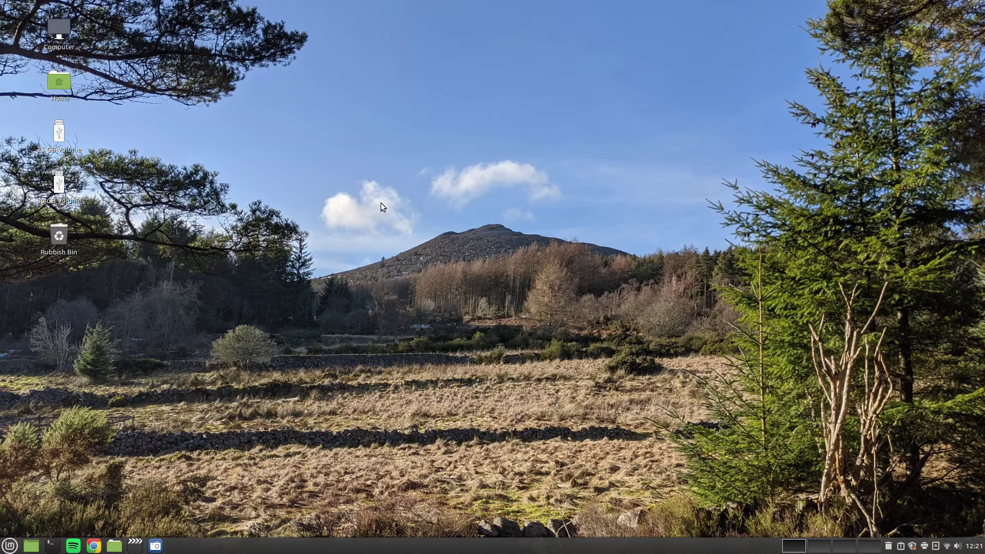
- Centre the Home folder window and switch it to detailed list view
{"action": "left_click_drag", "start_coordinate": [186, 85], "coordinate": [489, 96]}
{"action": "left_click", "coordinate": [359, 113]}
{"action": "left_click", "coordinate": [551, 270]}
{"action": "left_click_drag", "start_coordinate": [629, 162], "coordinate": [630, 196]}
{"action": "left_click", "coordinate": [597, 131]}
{"action": "left_click_drag", "start_coordinate": [629, 205], "coordinate": [625, 294]}
- Navigate through .wine, drive_c and Program Files into the PokerStars.UK folder
{"action": "double_click", "coordinate": [429, 219]}
{"action": "double_click", "coordinate": [513, 177]}
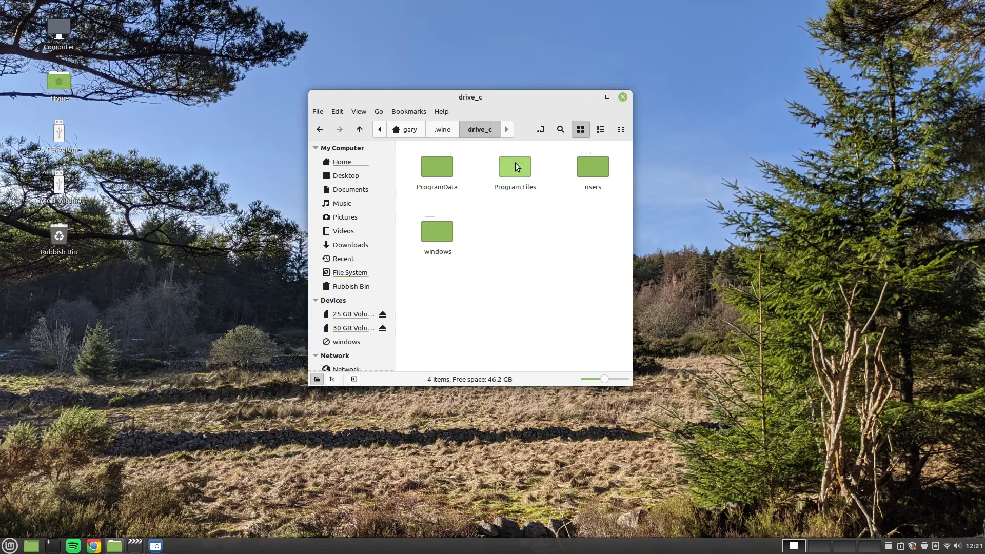
{"action": "double_click", "coordinate": [515, 163]}
{"action": "double_click", "coordinate": [585, 175]}
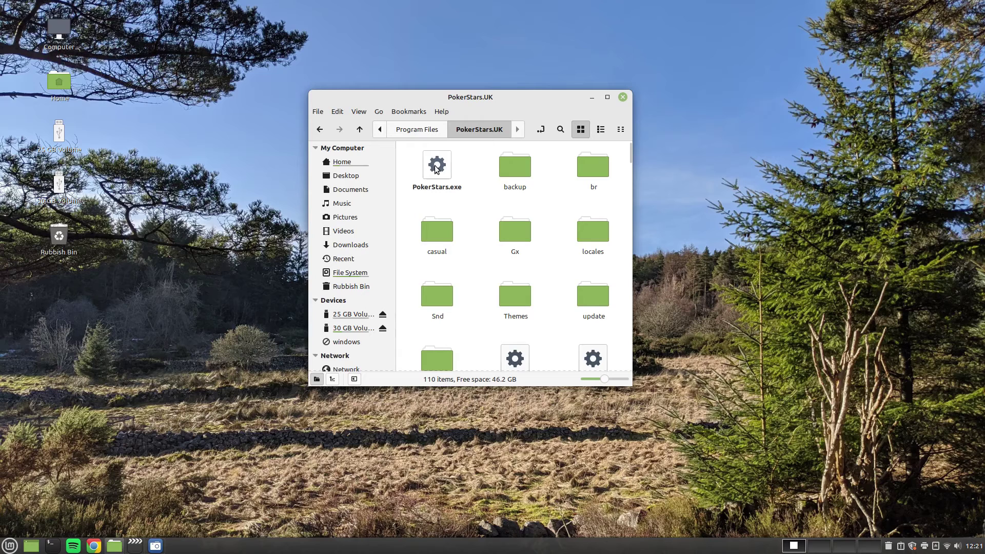
- Start a new desktop launcher and name it PokerStars
{"action": "right_click", "coordinate": [436, 169]}
{"action": "left_click", "coordinate": [405, 162]}
{"action": "right_click", "coordinate": [61, 290]}
{"action": "left_click", "coordinate": [134, 356]}
{"action": "type", "text": "PokerStars"}
- Browse to .wine/drive_c/Program Files/PokerStars.UK/PokerStars.exe as the launcher command
{"action": "left_click", "coordinate": [575, 265]}
{"action": "double_click", "coordinate": [277, 321]}
{"action": "double_click", "coordinate": [272, 161]}
{"action": "double_click", "coordinate": [307, 186]}
{"action": "key", "text": "Return"}
{"action": "left_click_drag", "start_coordinate": [807, 205], "coordinate": [808, 295]}
{"action": "double_click", "coordinate": [303, 274]}
- Prefix the command with wine, quote the path, remove the stray backslash and save
{"action": "type", "text": "wine \""}
{"action": "left_click", "coordinate": [537, 265]}
{"action": "type", "text": "\""}
{"action": "key", "text": "Left"}
{"action": "key", "text": "Left"}
{"action": "key", "text": "Left"}
{"action": "key", "text": "Left"}
{"action": "key", "text": "Left"}
{"action": "key", "text": "Left"}
{"action": "key", "text": "Left"}
{"action": "key", "text": "Left"}
{"action": "key", "text": "Left"}
{"action": "key", "text": "Left"}
{"action": "key", "text": "Left"}
{"action": "key", "text": "Left"}
{"action": "key", "text": "Left"}
{"action": "key", "text": "Left"}
{"action": "key", "text": "Left"}
{"action": "key", "text": "Left"}
{"action": "key", "text": "Left"}
{"action": "key", "text": "Left"}
{"action": "key", "text": "Left"}
{"action": "key", "text": "Left"}
{"action": "key", "text": "Left"}
{"action": "key", "text": "Left"}
{"action": "key", "text": "Left"}
{"action": "key", "text": "Left"}
{"action": "key", "text": "Left"}
{"action": "key", "text": "Left"}
{"action": "key", "text": "Left"}
{"action": "key", "text": "Left"}
{"action": "key", "text": "Left"}
{"action": "key", "text": "Left"}
{"action": "key", "text": "Left"}
{"action": "key", "text": "Left"}
{"action": "key", "text": "Left"}
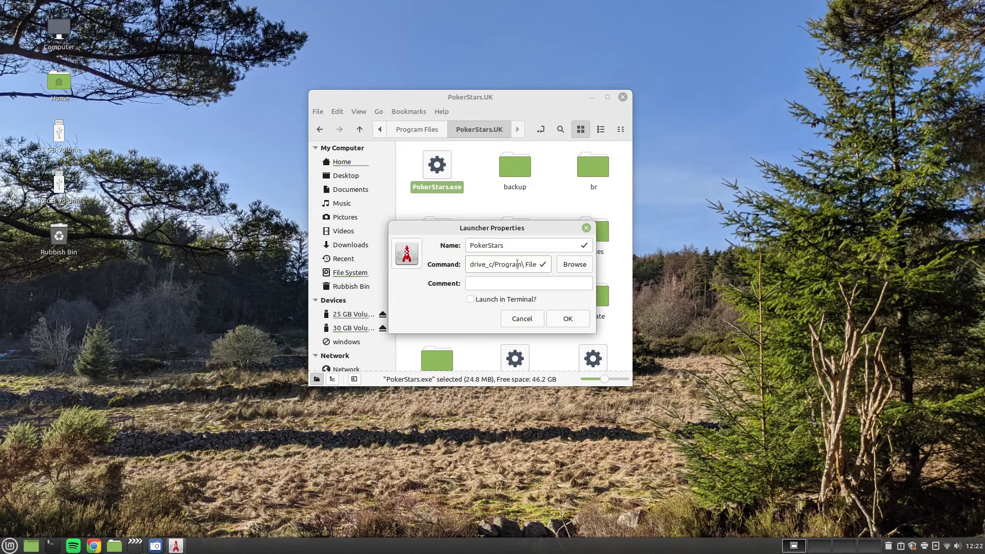
{"action": "left_click", "coordinate": [518, 265]}
{"action": "key", "text": "Delete"}
{"action": "key", "text": "Left"}
{"action": "key", "text": "Left"}
{"action": "key", "text": "Left"}
{"action": "key", "text": "Left"}
{"action": "key", "text": "Left"}
{"action": "key", "text": "Left"}
{"action": "key", "text": "Left"}
{"action": "key", "text": "Left"}
{"action": "key", "text": "Left"}
{"action": "key", "text": "Left"}
{"action": "key", "text": "Left"}
{"action": "key", "text": "Left"}
{"action": "key", "text": "Left"}
{"action": "key", "text": "Left"}
{"action": "key", "text": "Left"}
{"action": "key", "text": "Left"}
{"action": "key", "text": "Left"}
{"action": "key", "text": "Left"}
{"action": "key", "text": "Left"}
{"action": "key", "text": "Left"}
{"action": "key", "text": "End"}
{"action": "key", "text": "Home"}
{"action": "left_click", "coordinate": [568, 318]}
- Add the launcher to the menu, start PokerStars from its desktop icon and enter the account password
{"action": "left_click", "coordinate": [571, 303]}
{"action": "double_click", "coordinate": [60, 294]}
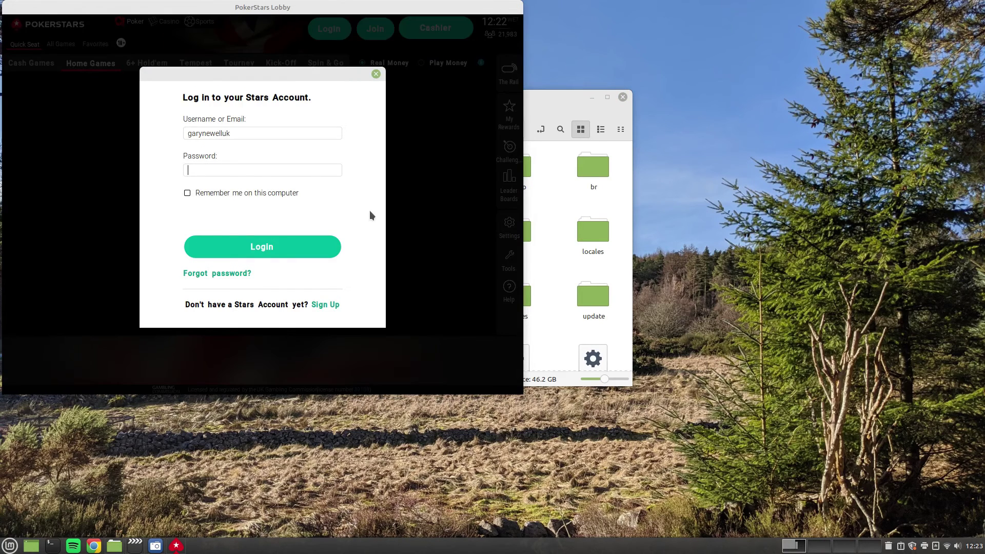
{"action": "type", "text": "***********"}
- Submit the Stars Account login with the filled-in username and password
{"action": "left_click", "coordinate": [260, 254]}
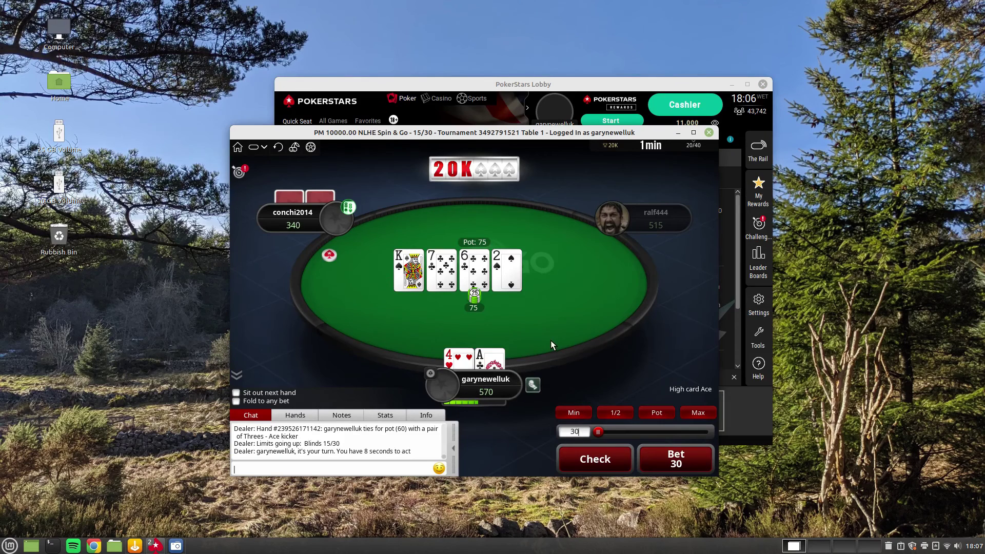